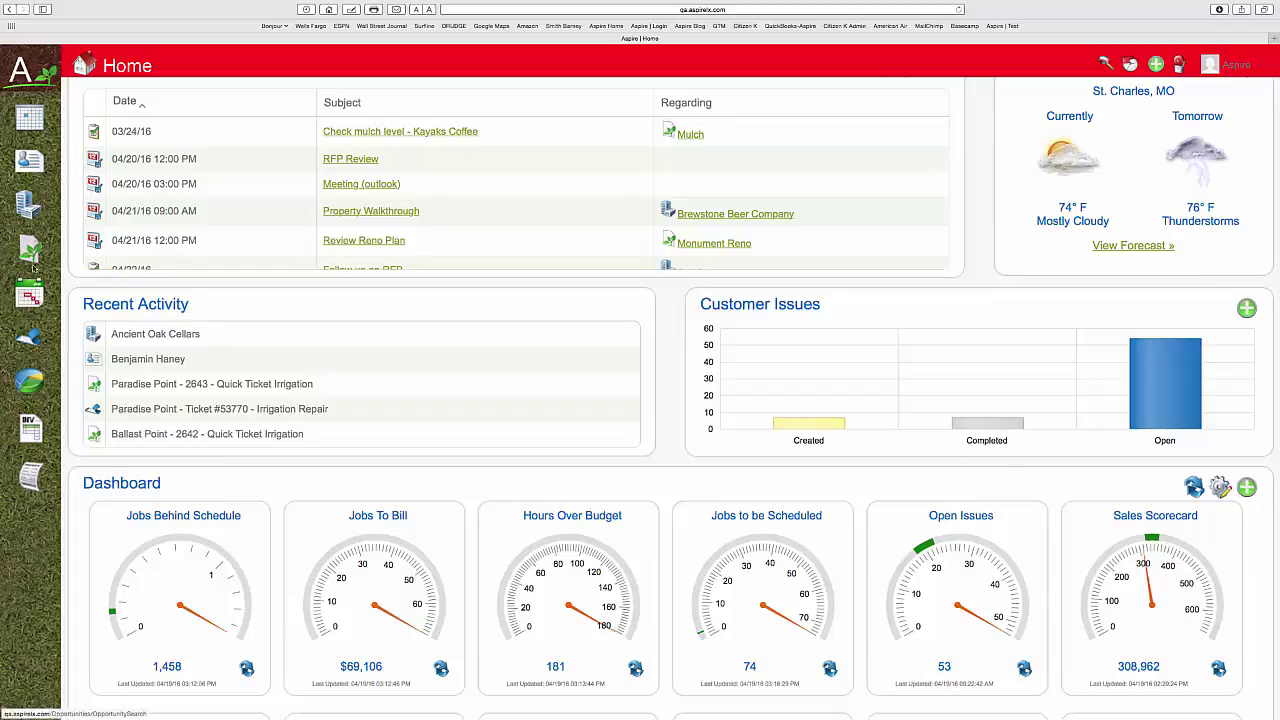
Step: Run the 2016 P&L favorite report, drill into Maintenance earned-revenue tickets, then return to Favorite Reports
click(30, 385)
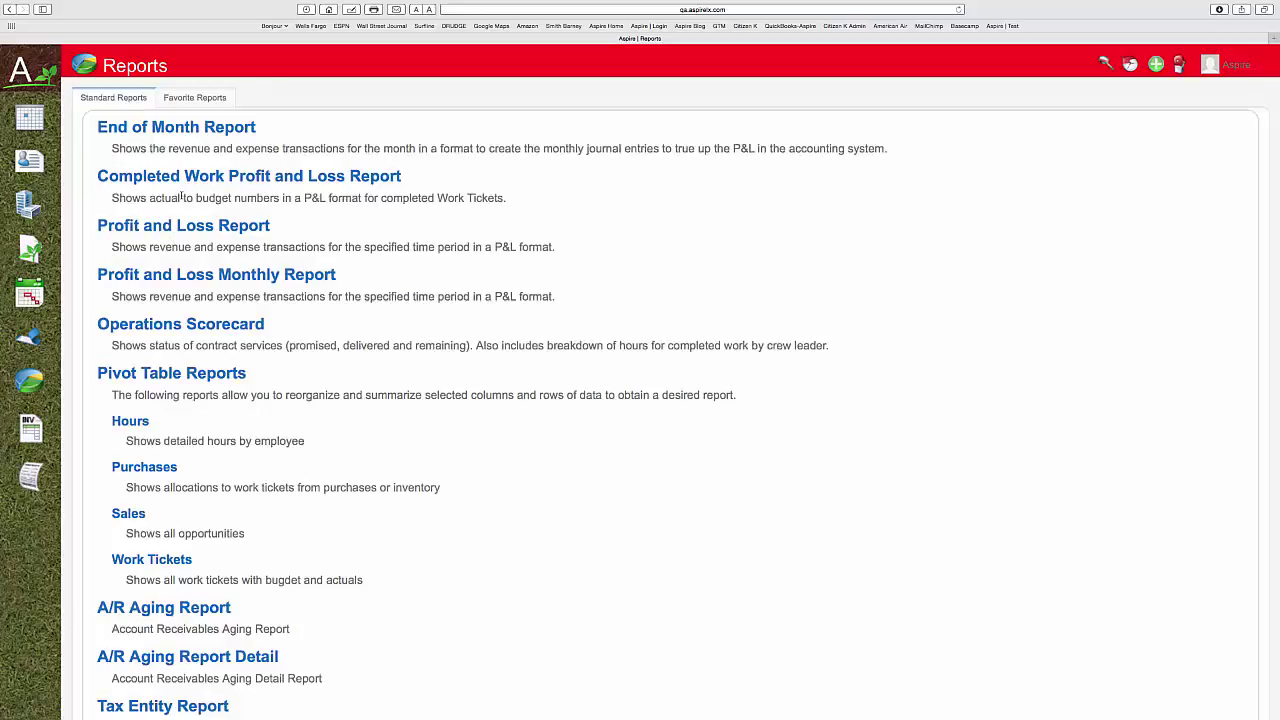
click(184, 101)
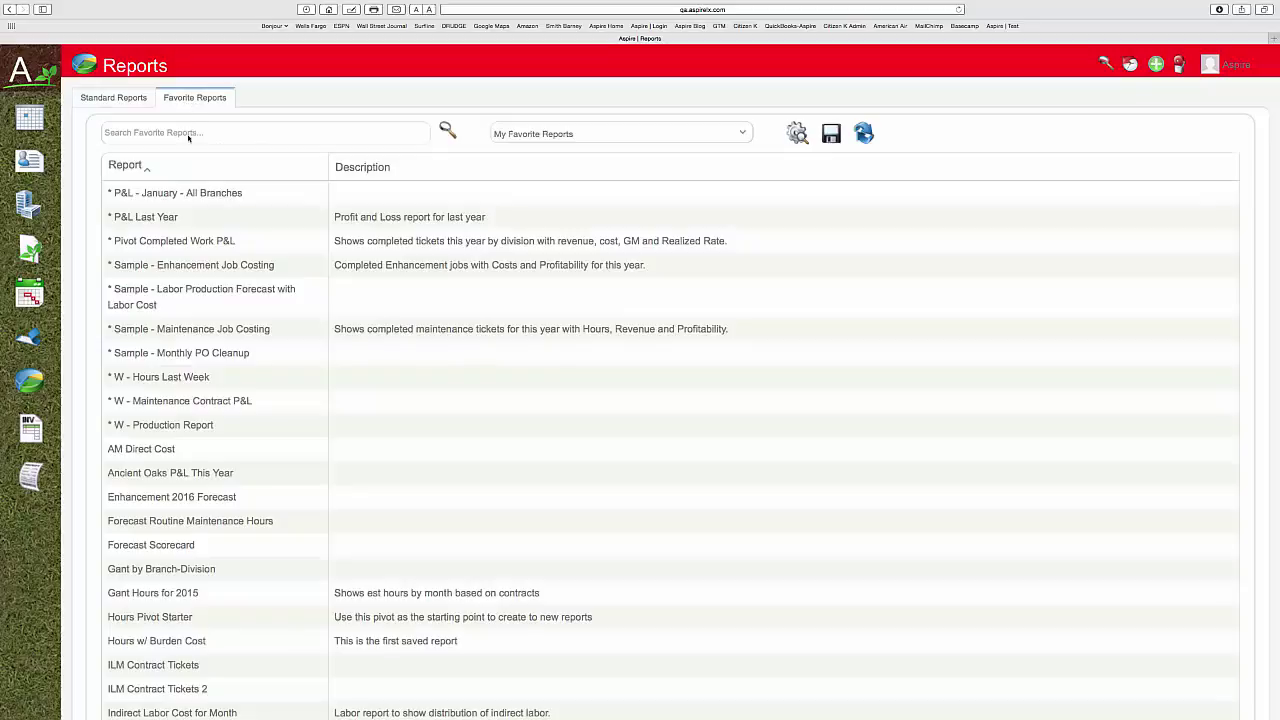
click(196, 224)
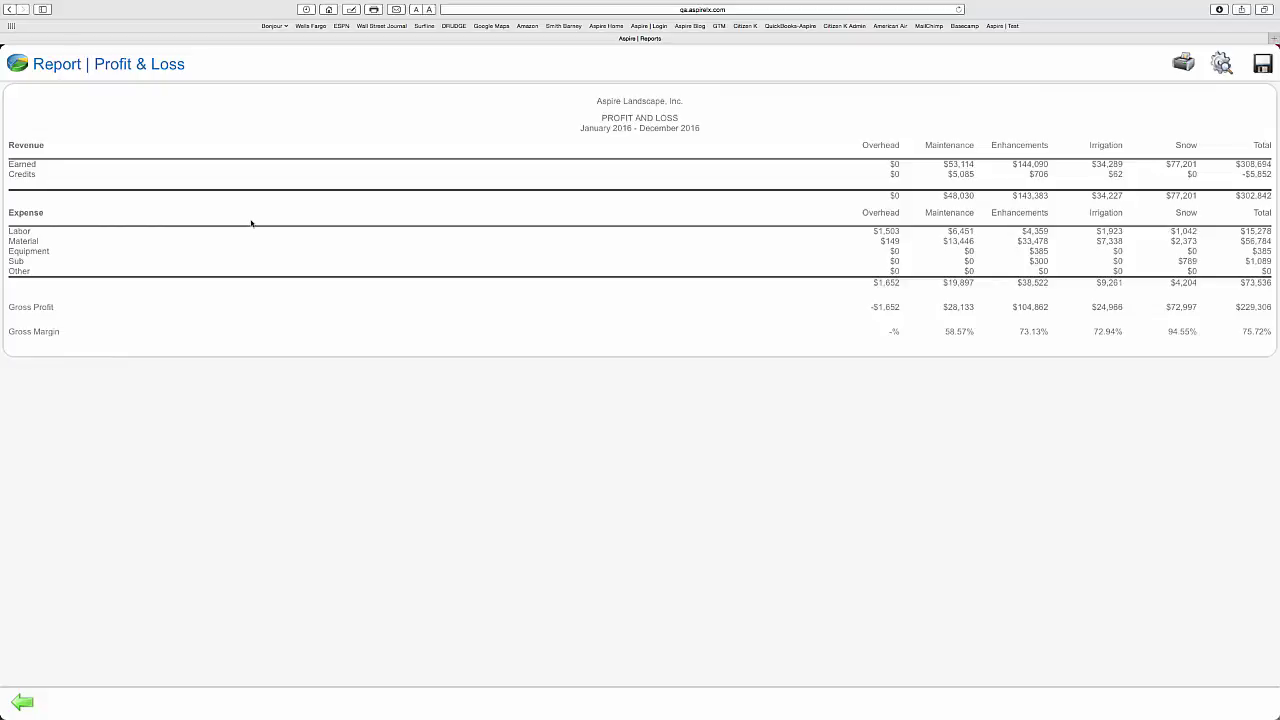
click(958, 166)
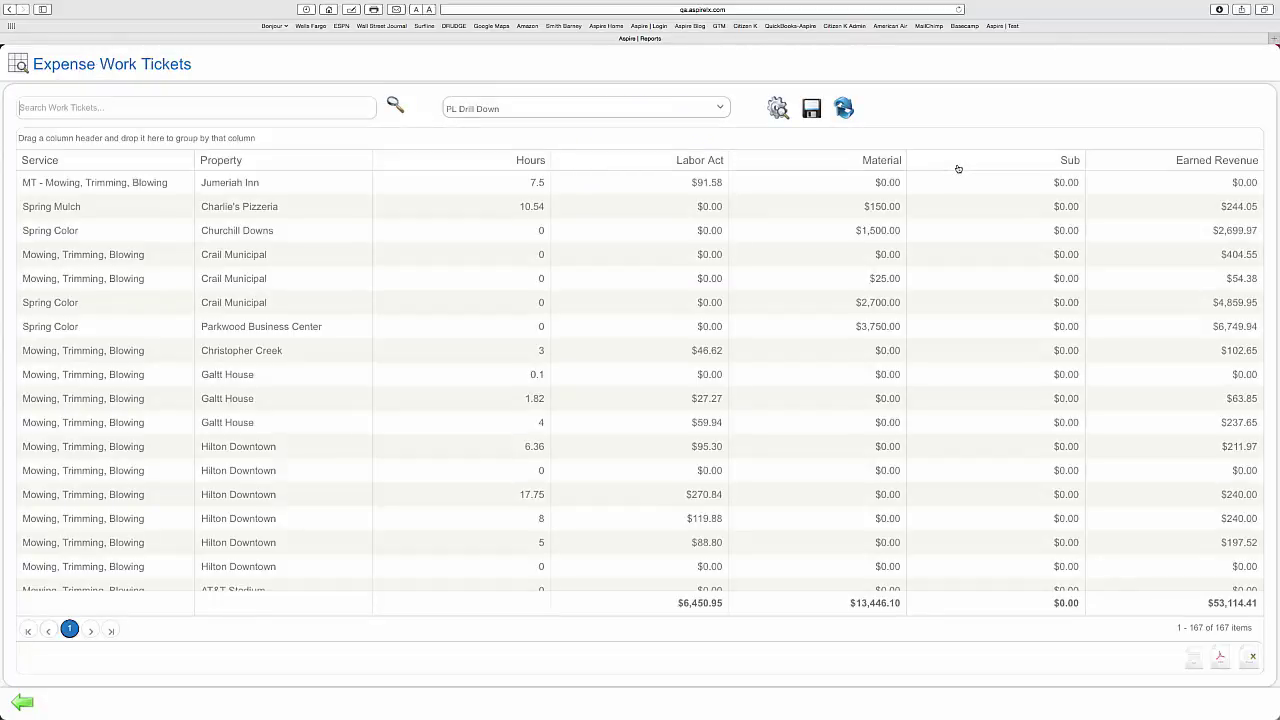
click(22, 702)
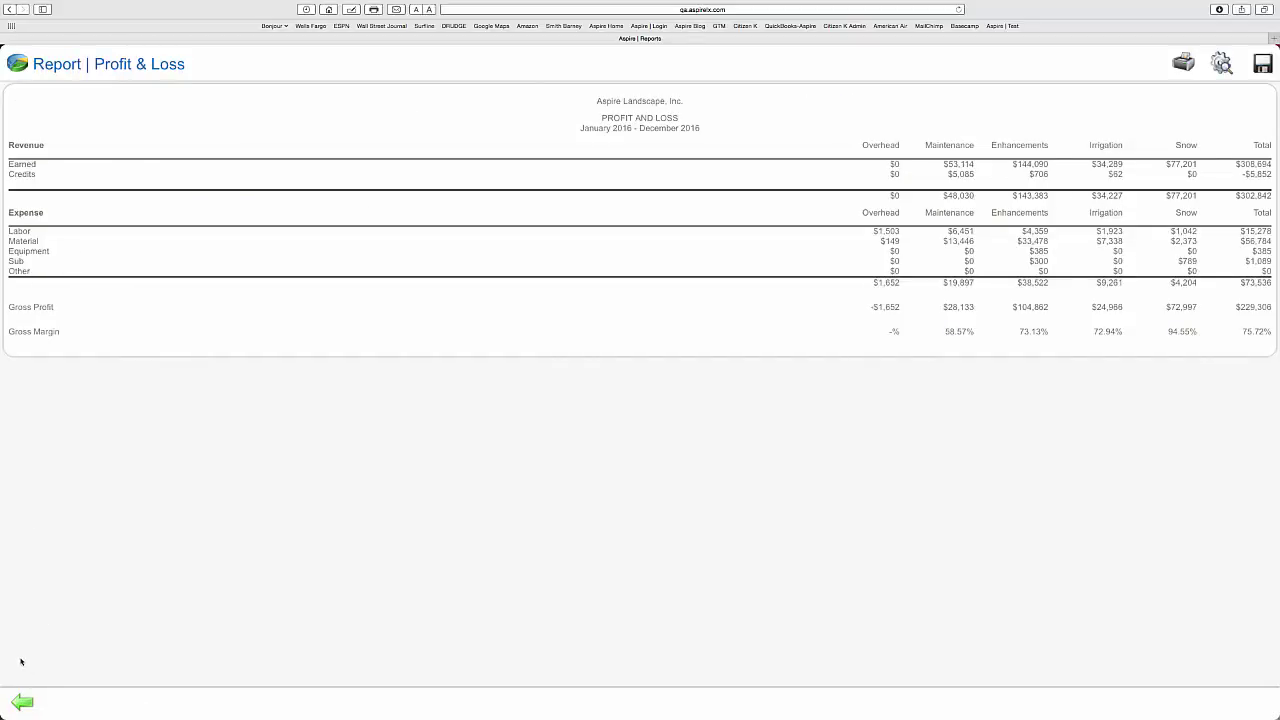
click(22, 702)
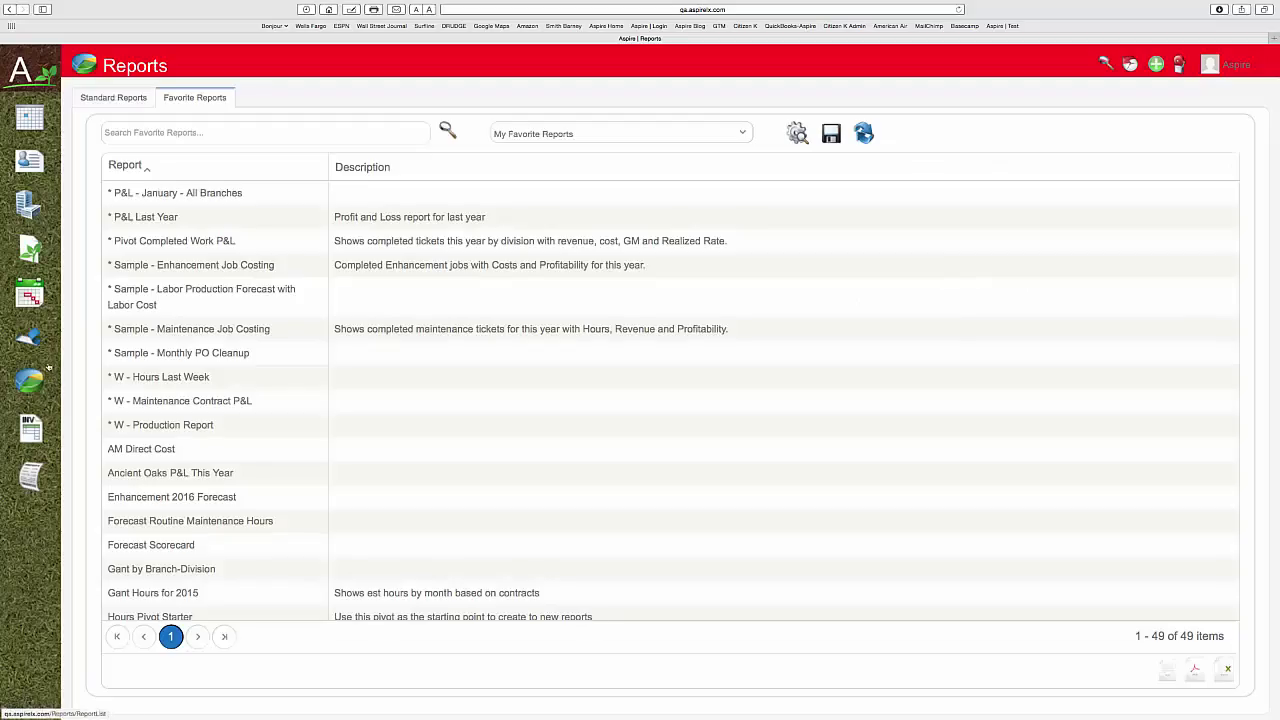
Step: Open the '* Pivot Completed Work P&L' saved report showing per-property hours, revenue, costs and margin
click(30, 248)
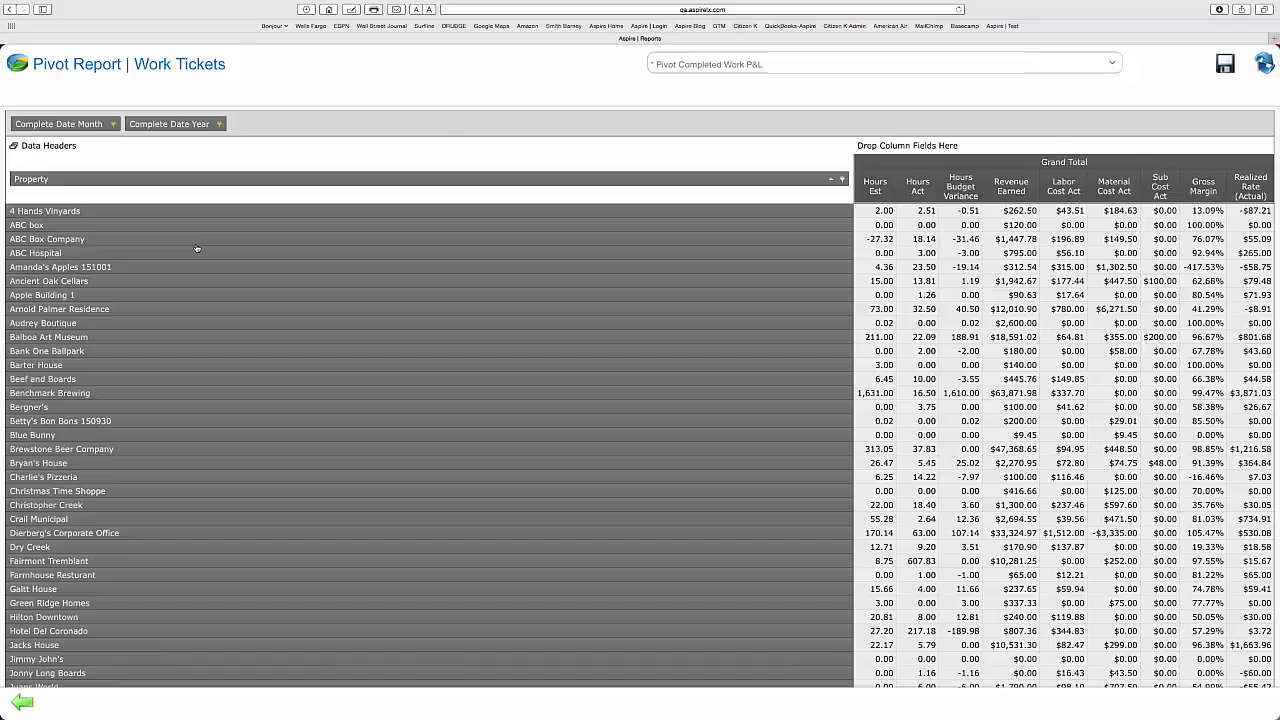
Step: Open Ancient Oak Cellars from Recent Activity and browse its opportunities, contacts and issues chart
click(21, 702)
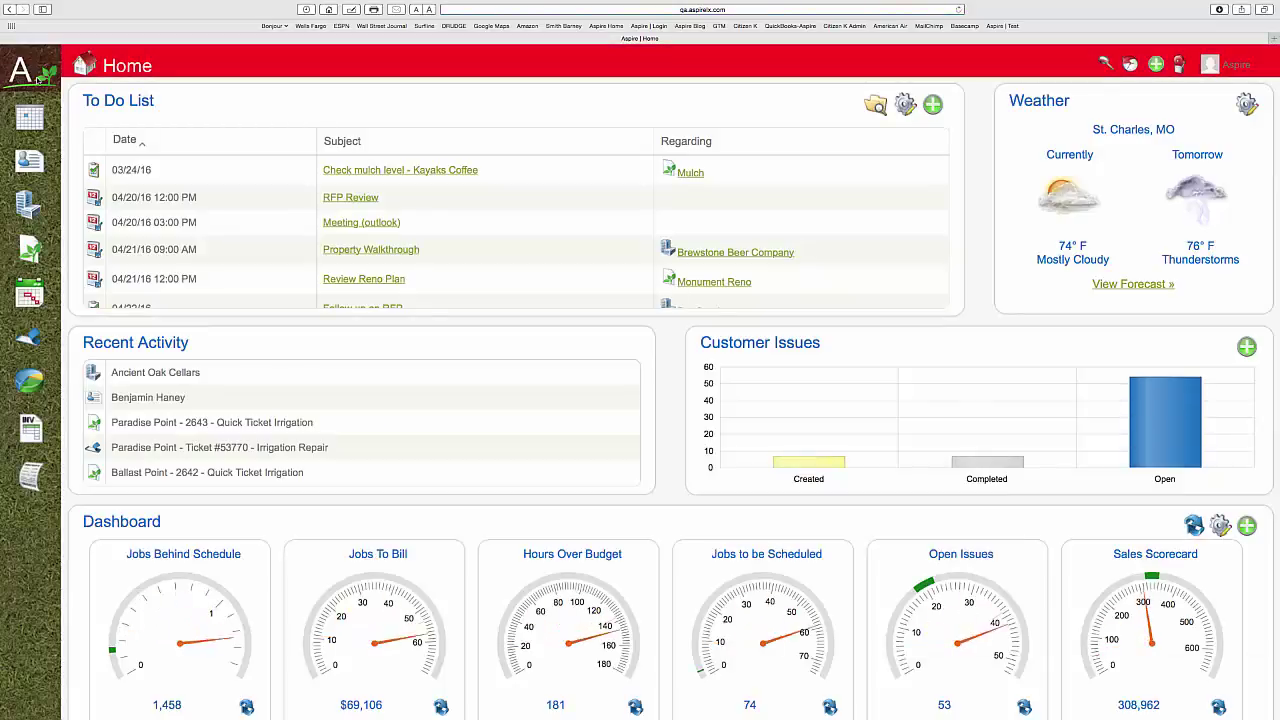
click(137, 374)
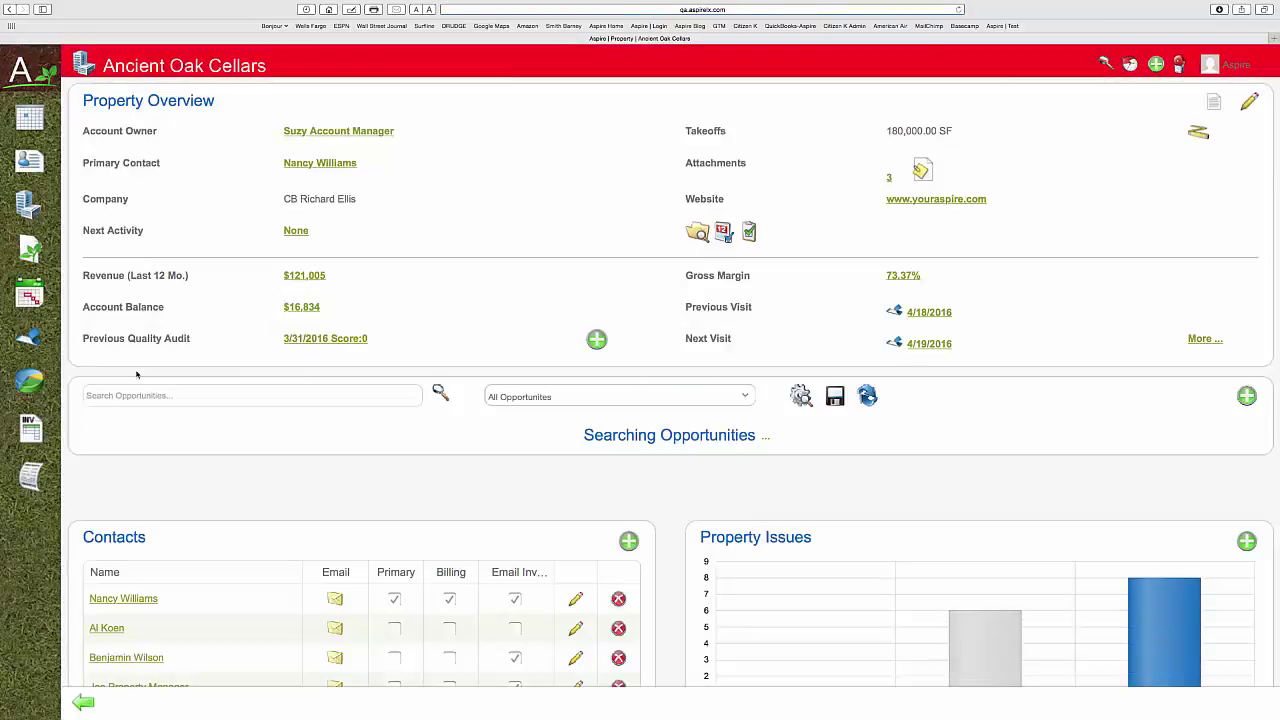
scroll(700, 400, down, 3)
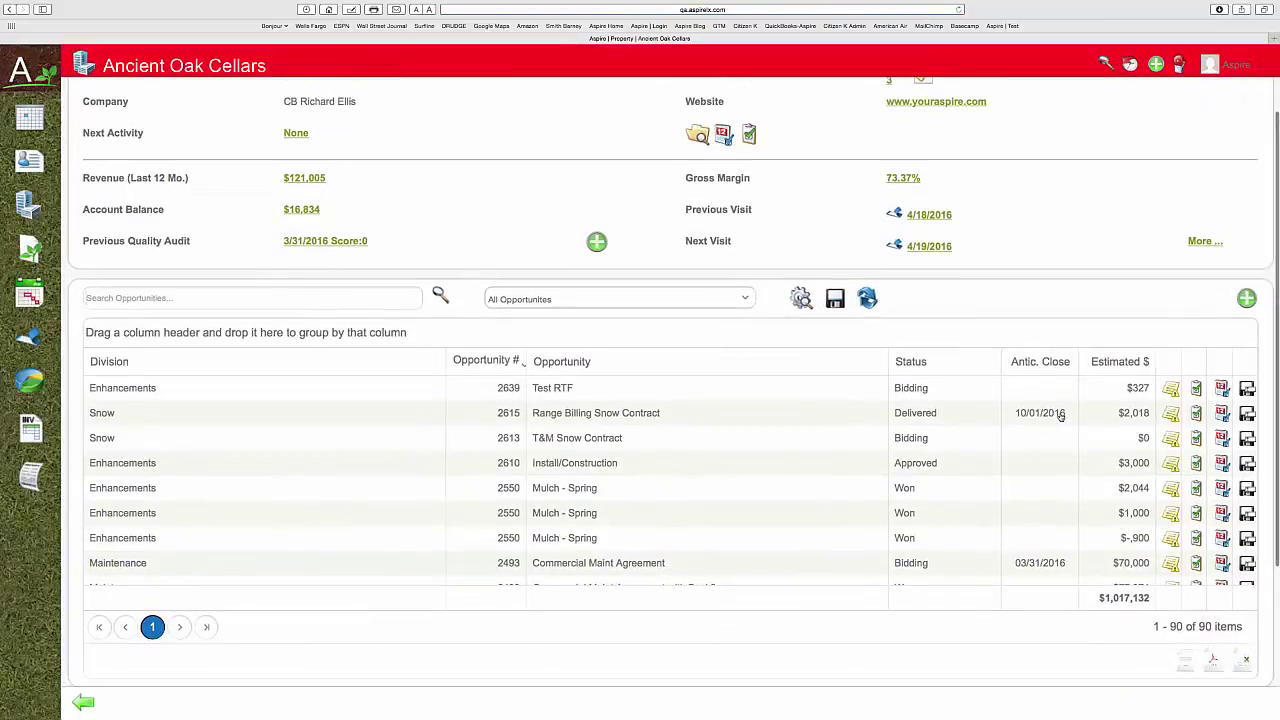
scroll(1038, 390, down, 5)
scroll(1038, 390, down, 3)
scroll(1030, 460, down, 3)
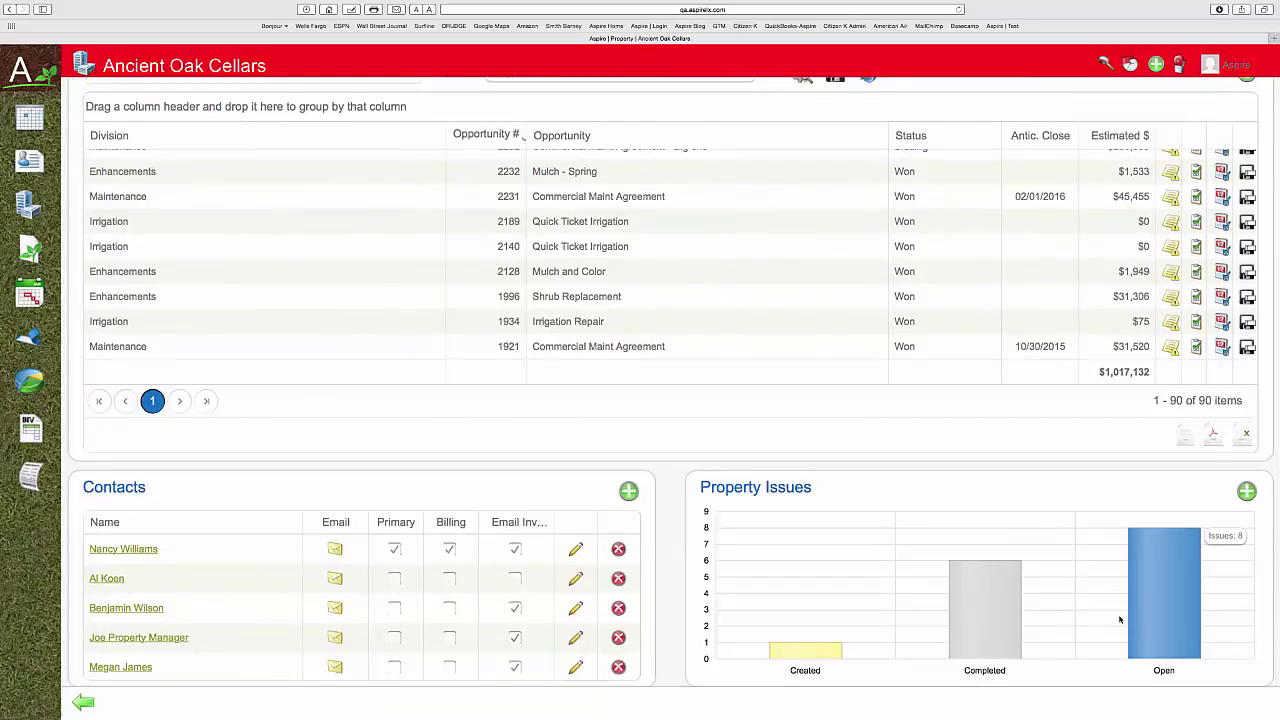
mouse_move(984, 605)
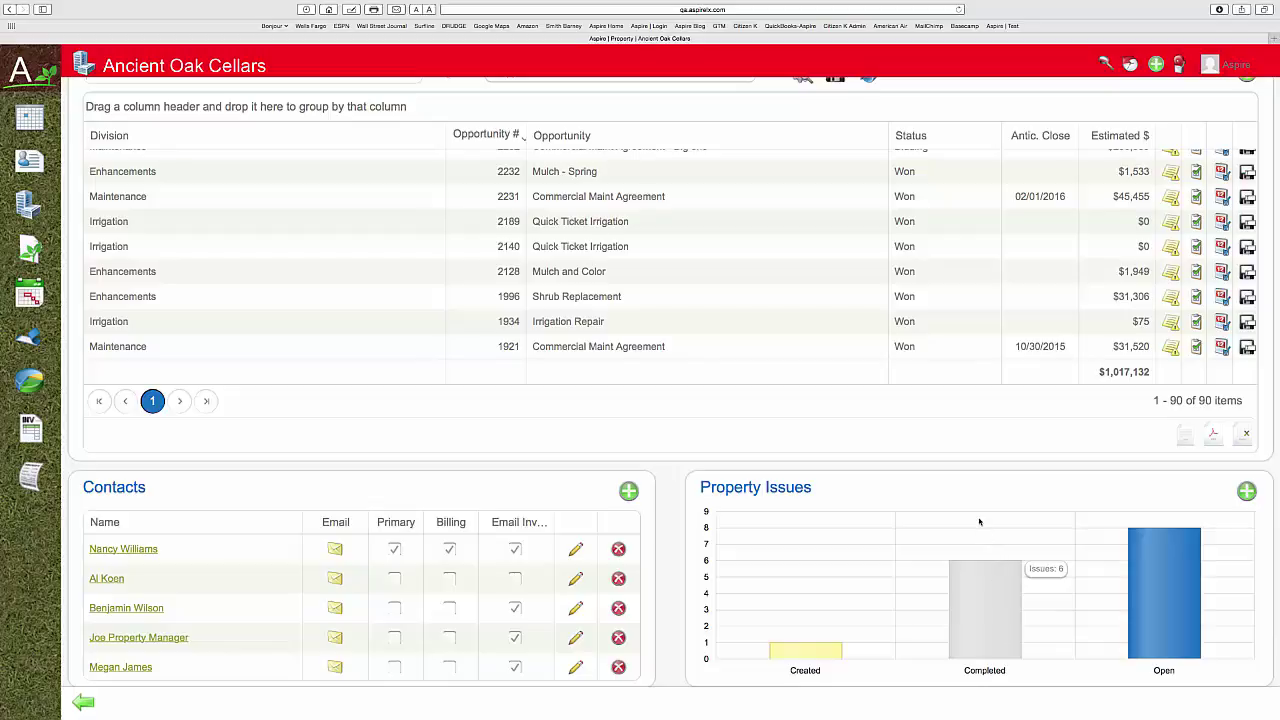
scroll(979, 520, up, 3)
scroll(975, 517, up, 2)
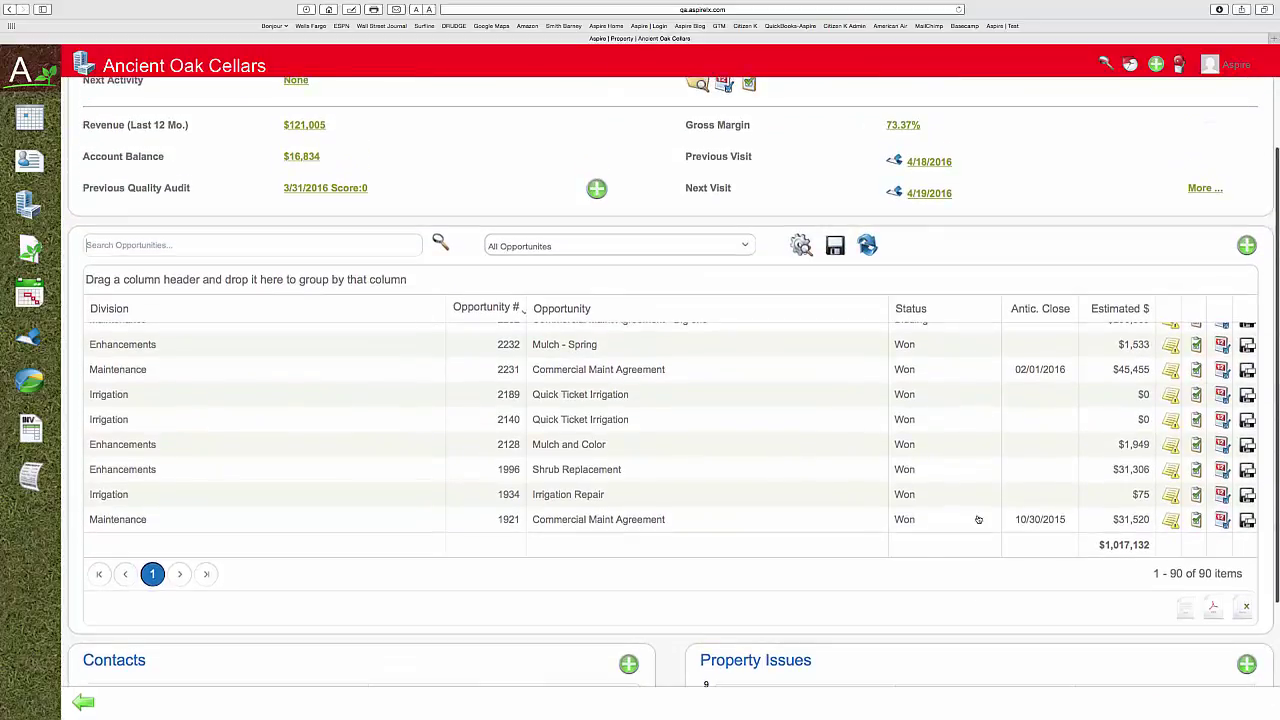
scroll(975, 515, up, 5)
scroll(517, 208, up, 2)
scroll(414, 177, up, 2)
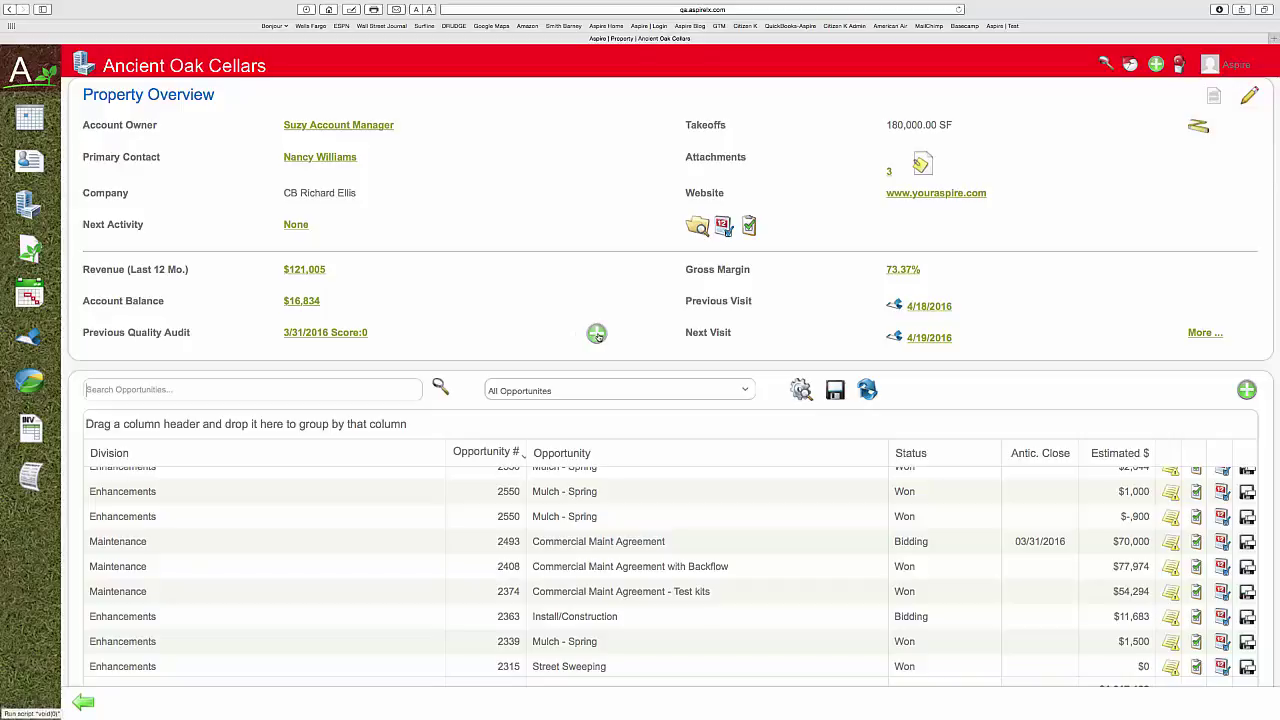
Step: View Ancient Oak Cellars' site quality audit, then its client budget starting 04/30/16
click(596, 333)
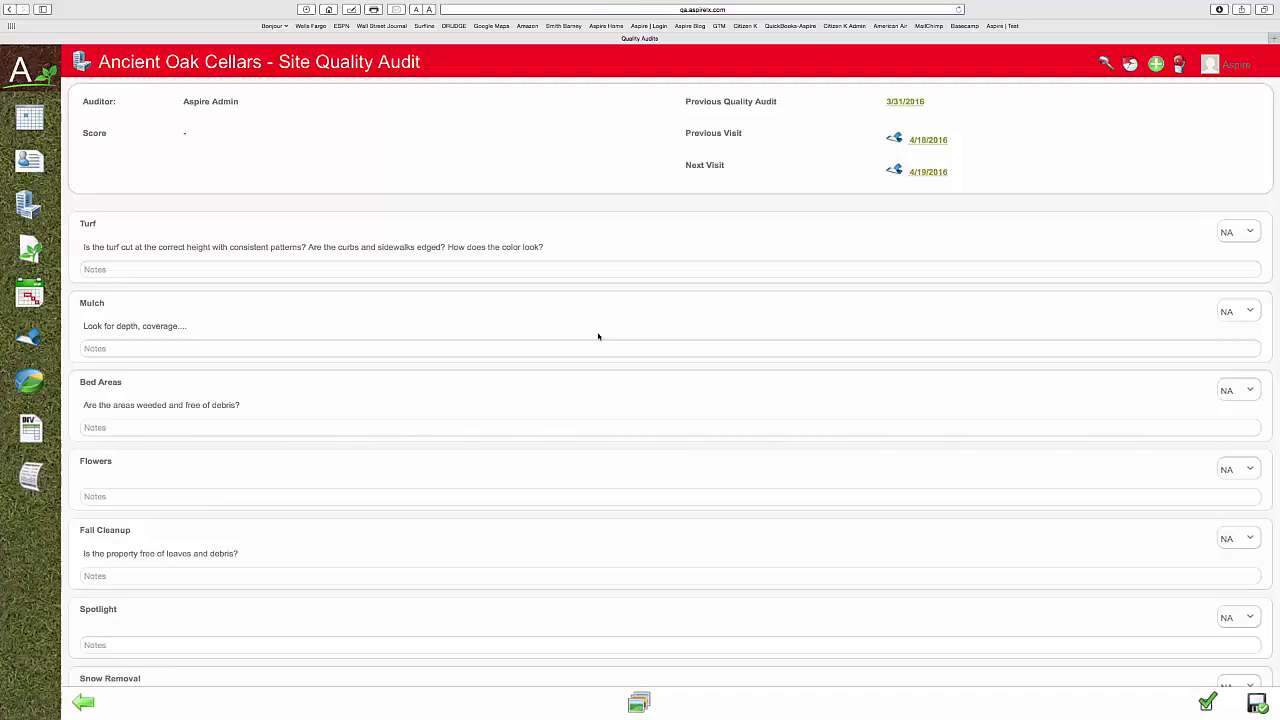
click(85, 704)
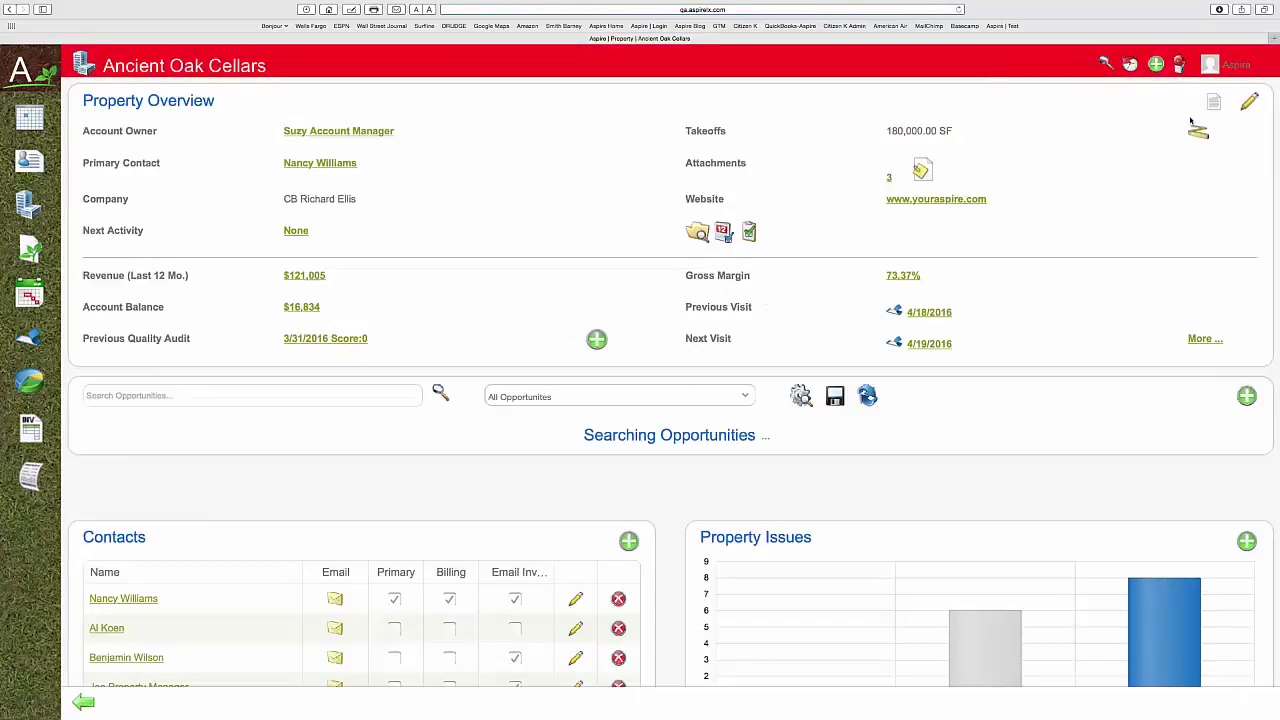
click(1198, 131)
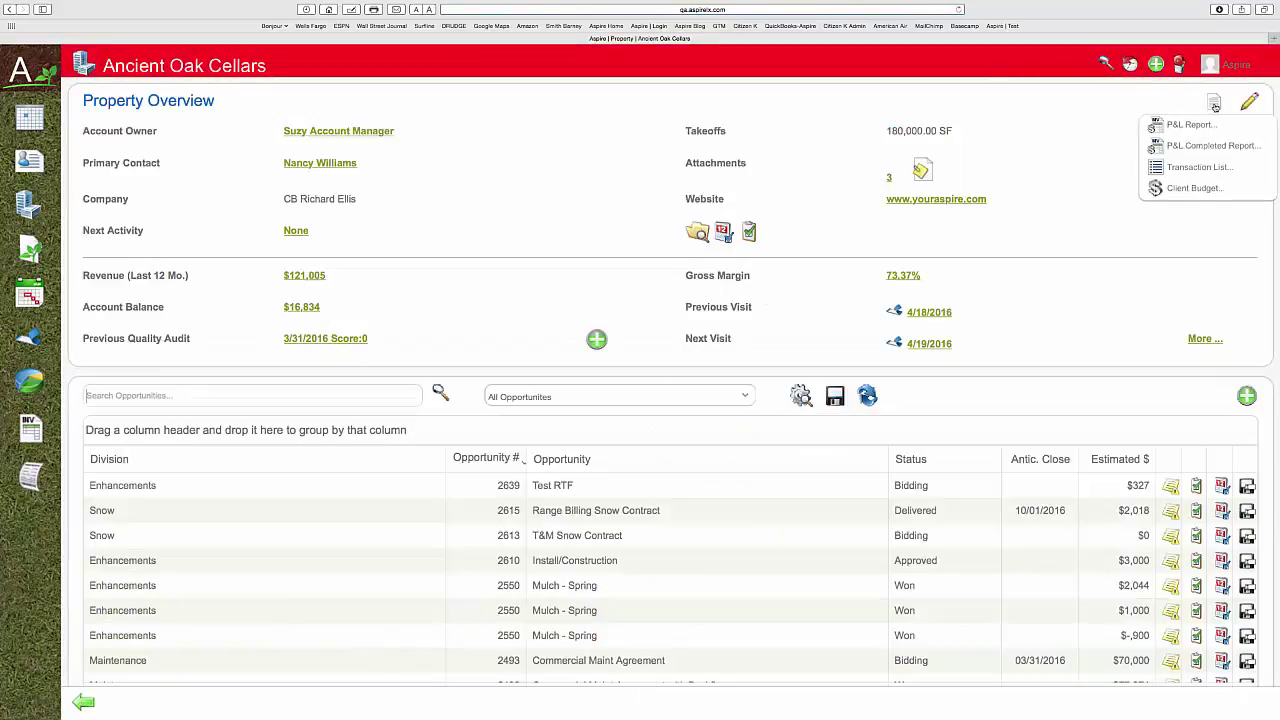
click(1205, 188)
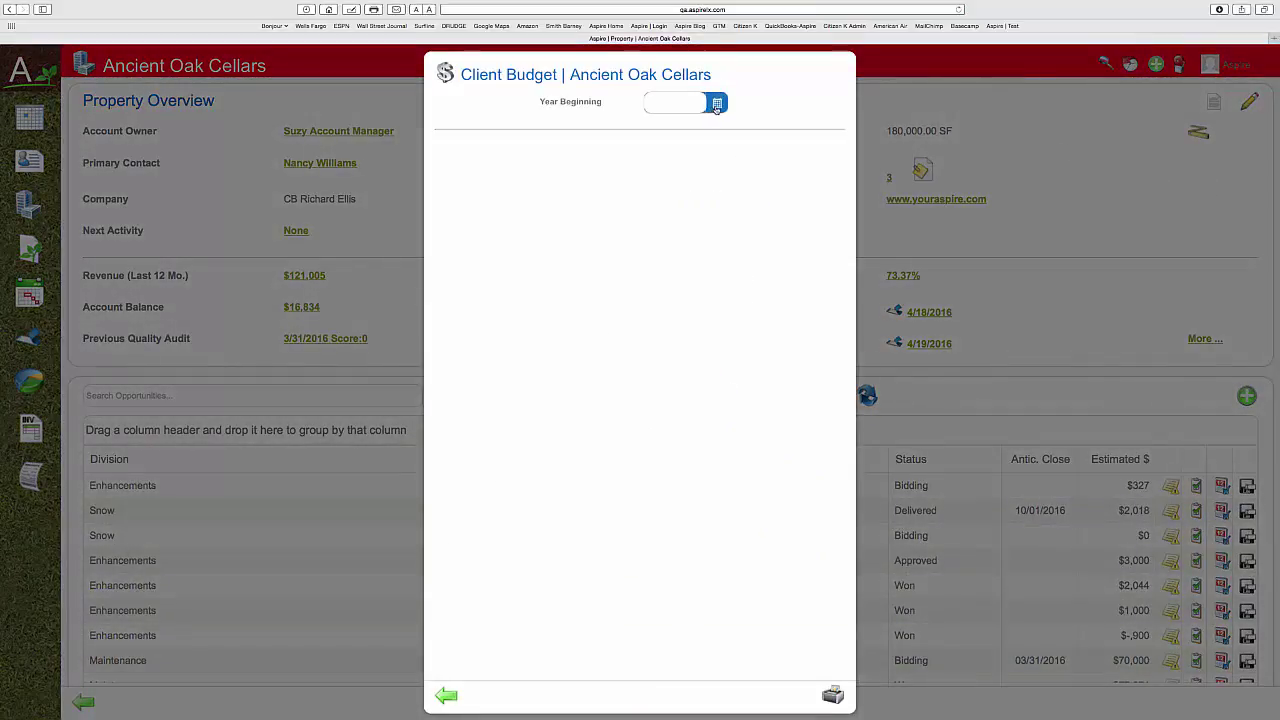
click(716, 106)
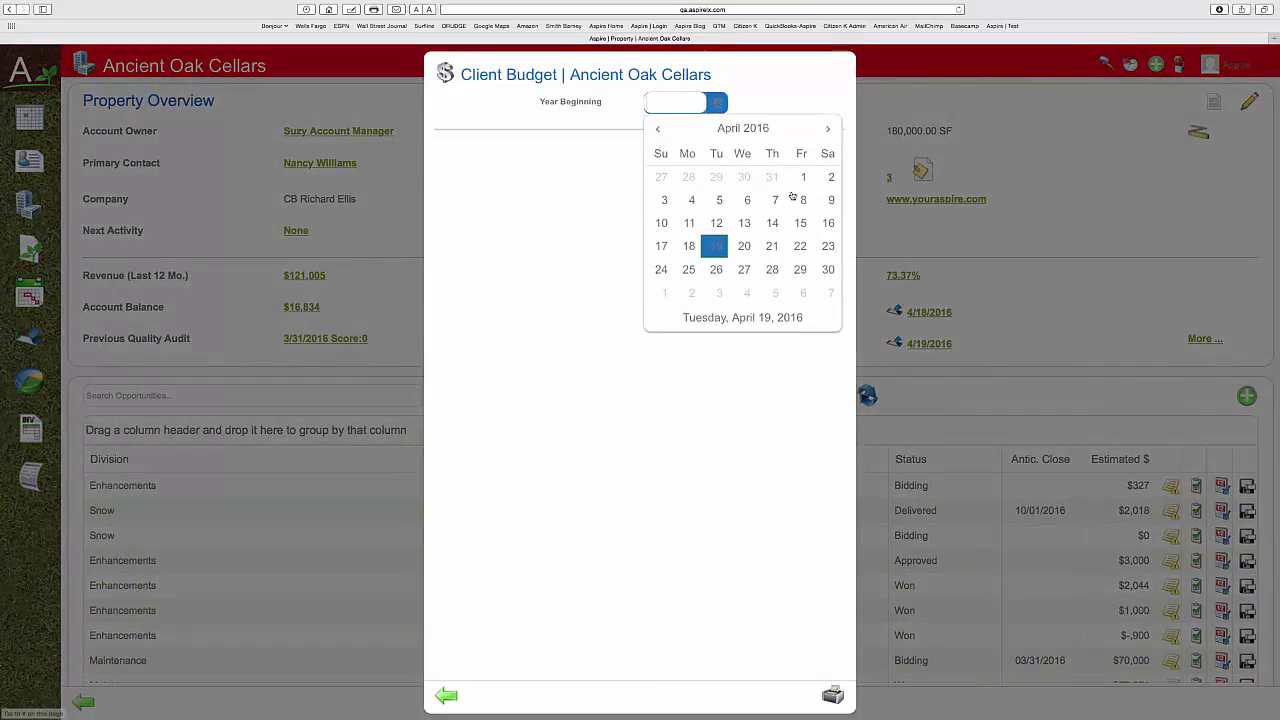
click(822, 266)
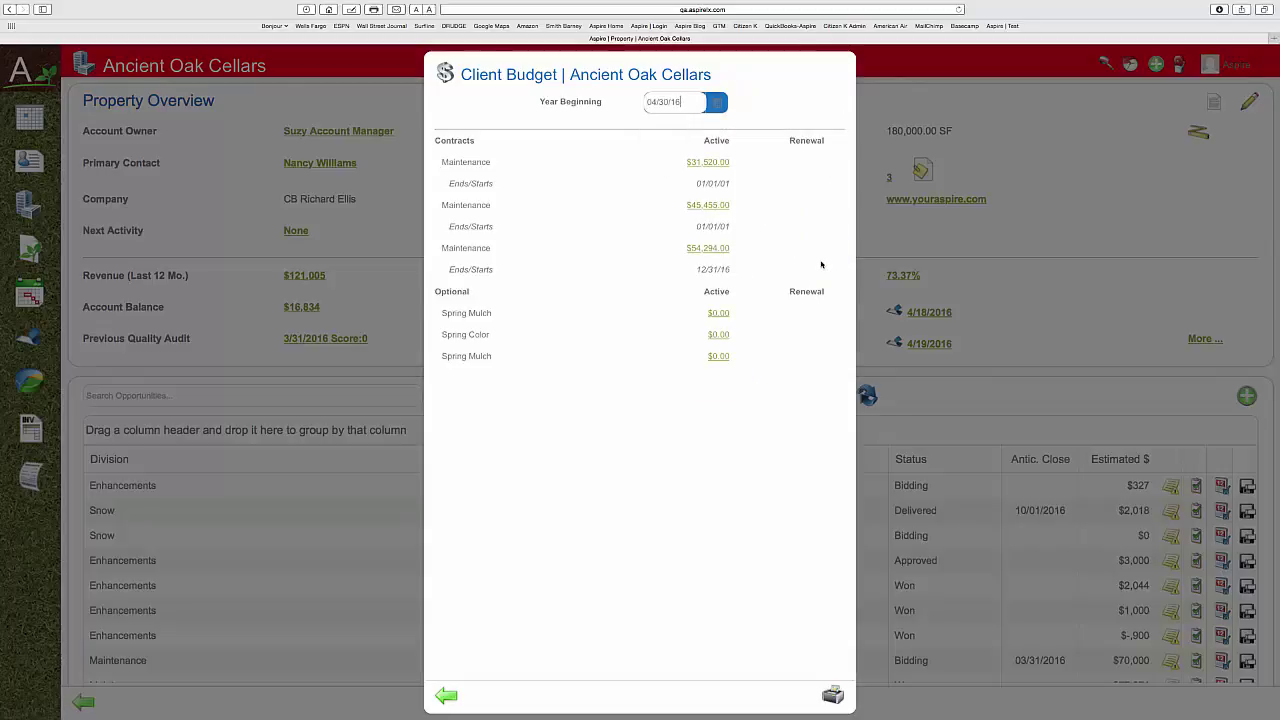
click(445, 695)
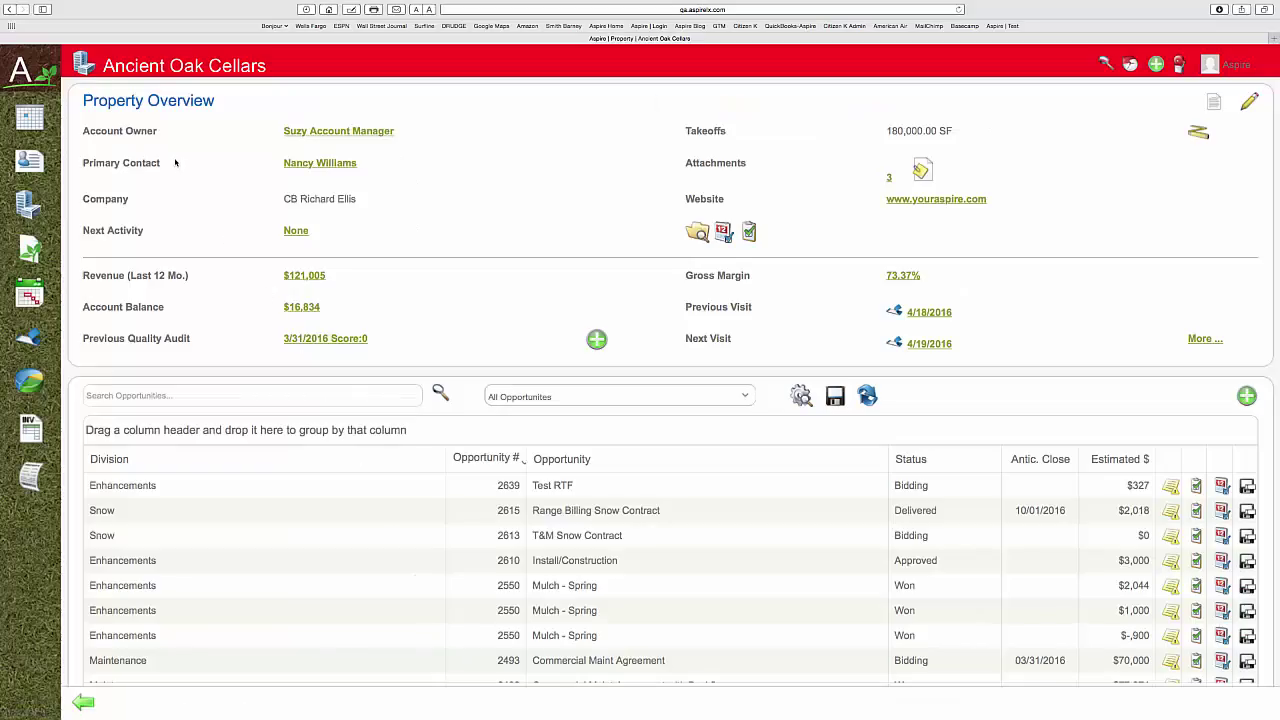
click(32, 84)
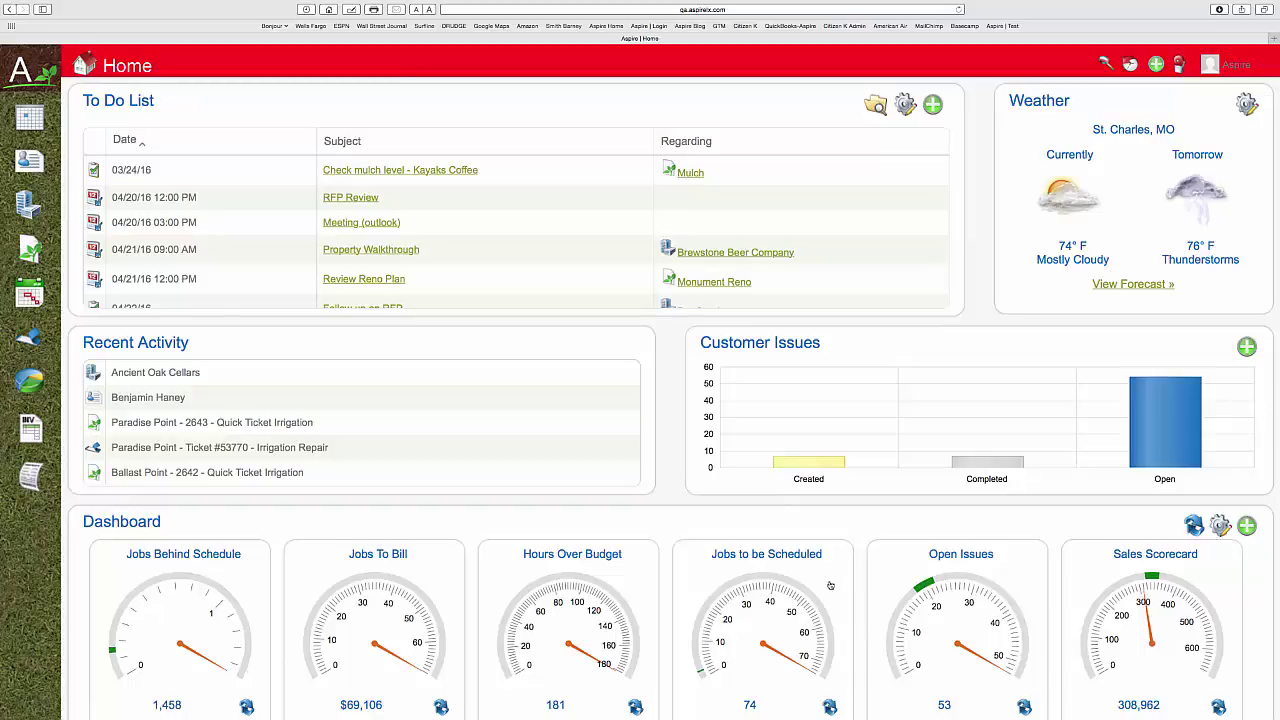
click(777, 636)
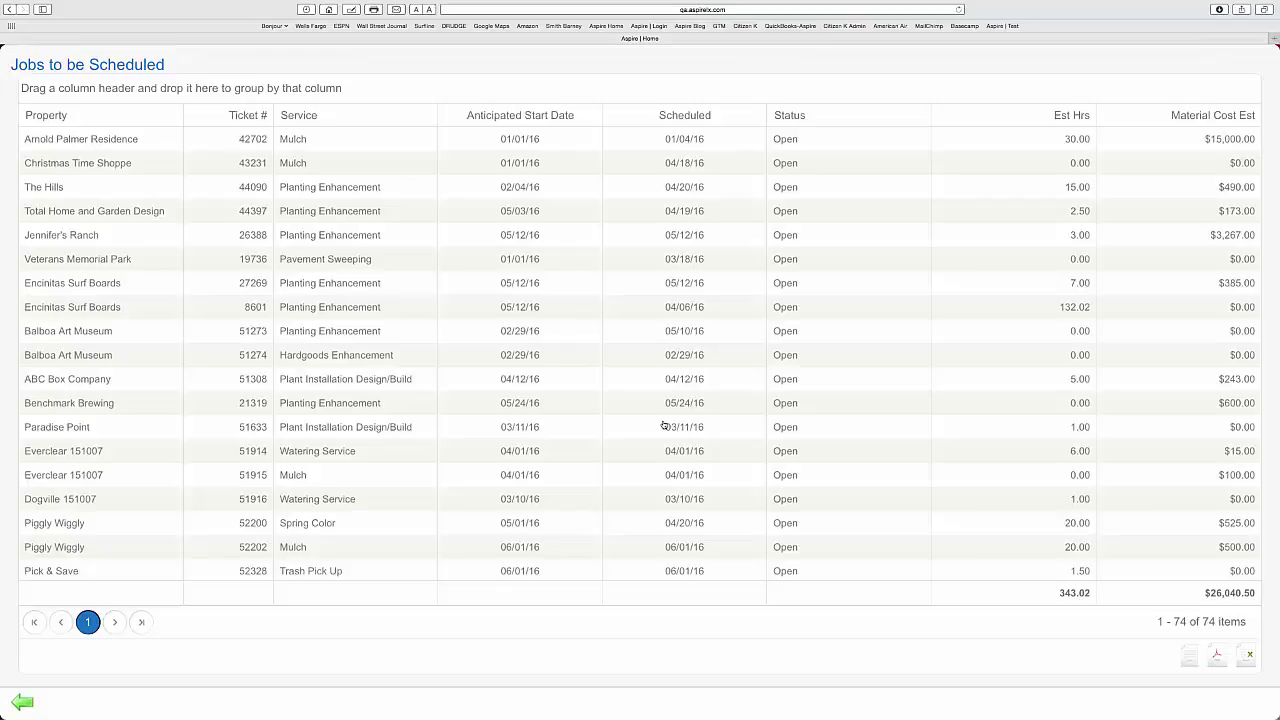
click(22, 702)
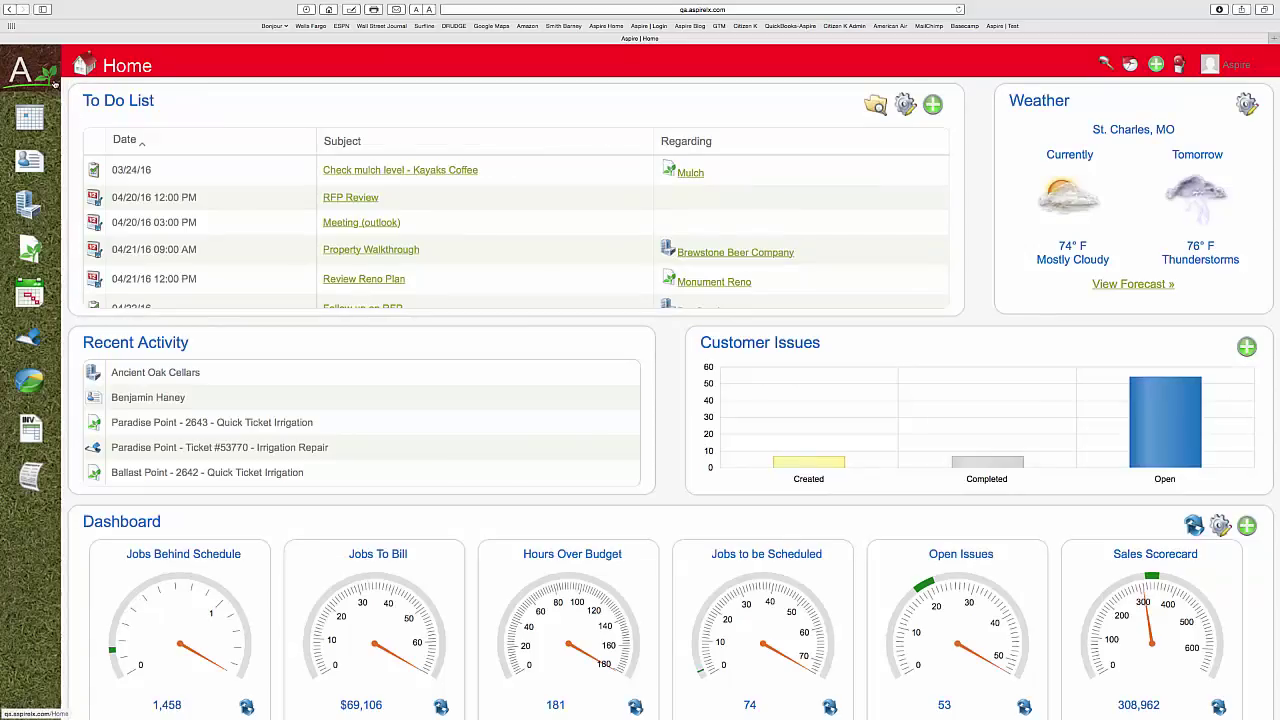